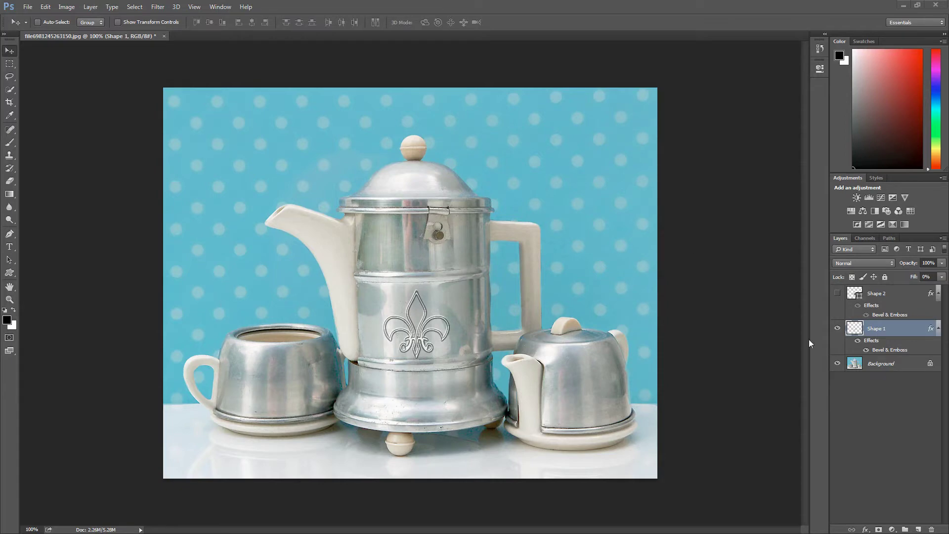
Step: Compare the two fleur-de-lis layers, hiding Shape 1 and showing Shape 2 instead
left_click(837, 328)
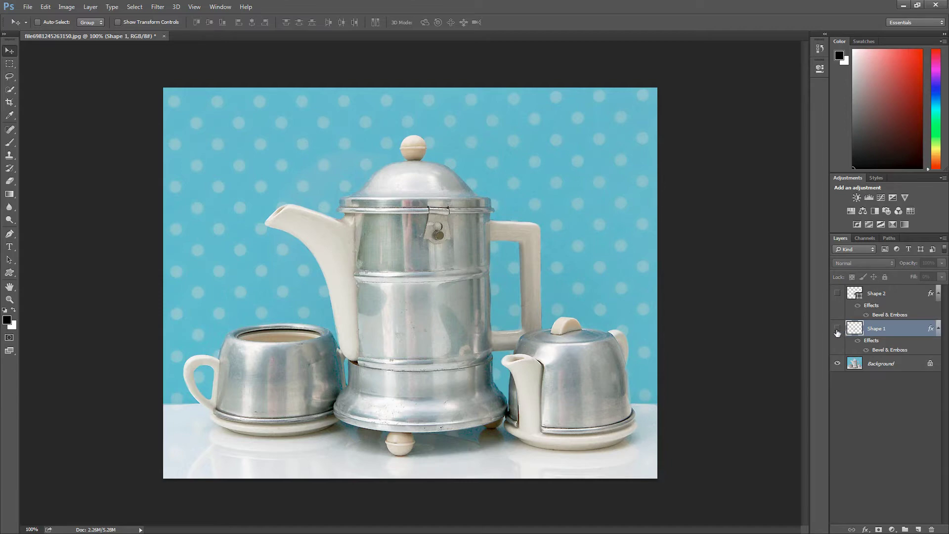
left_click(837, 329)
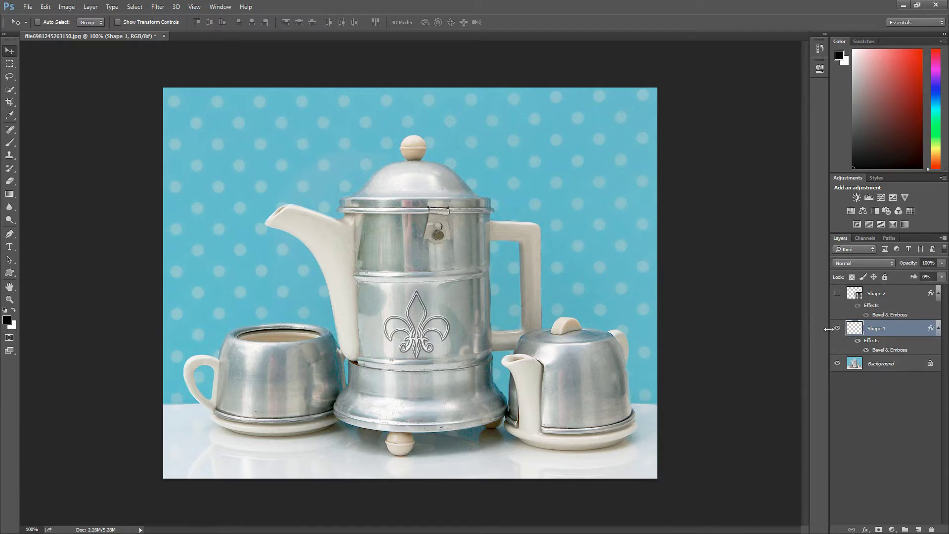
left_click(837, 328)
left_click(837, 293)
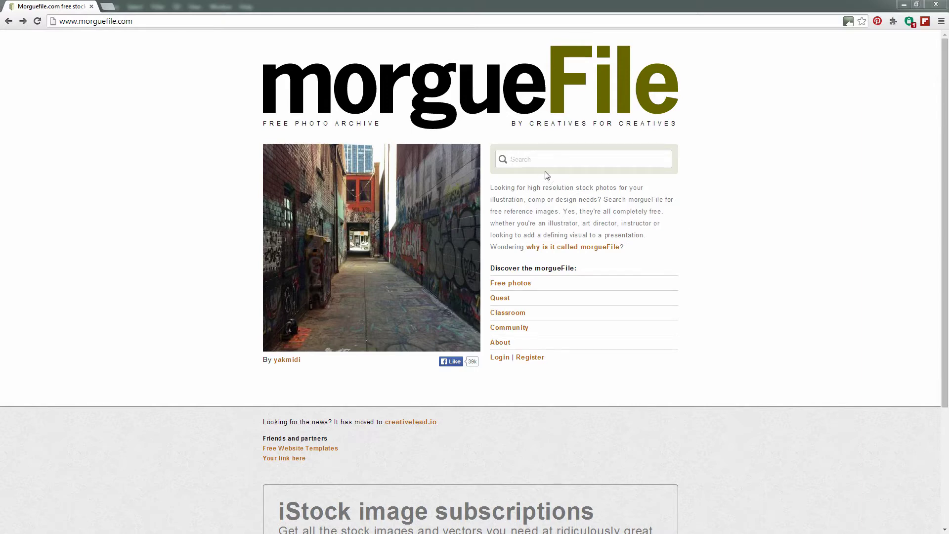
Step: Search morgueFile for 'stainless steel' photos
left_click(535, 159)
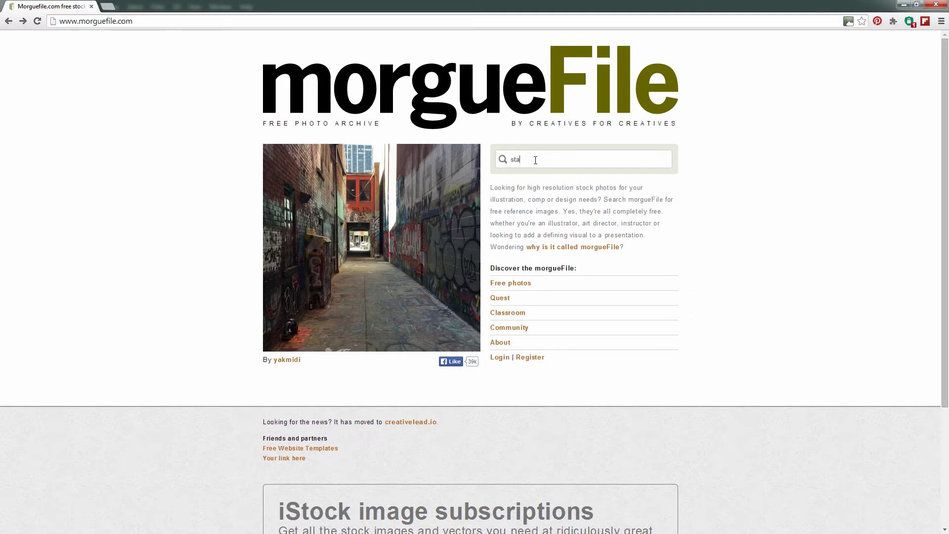
type("stainless steel")
key("Return")
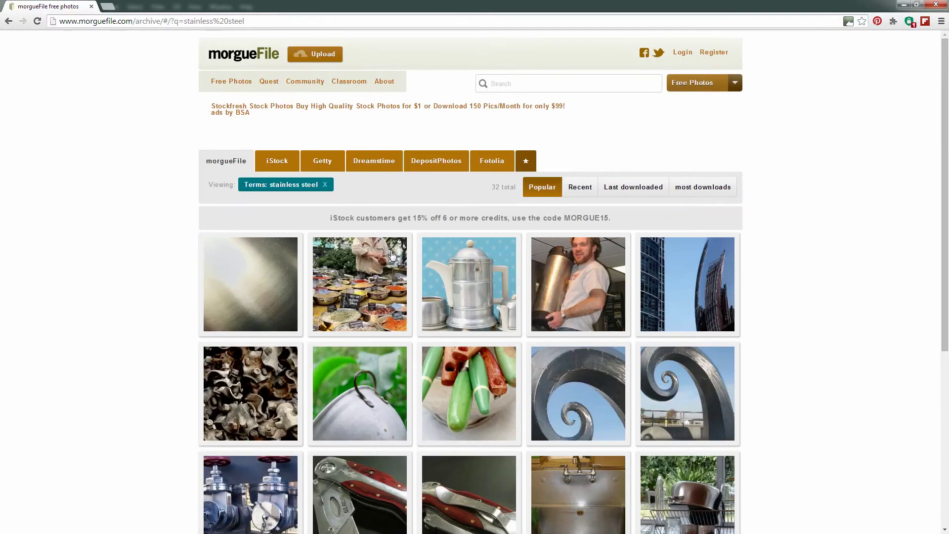
Step: View the retro teapot set photo's details, then return to the search results
mouse_move(451, 306)
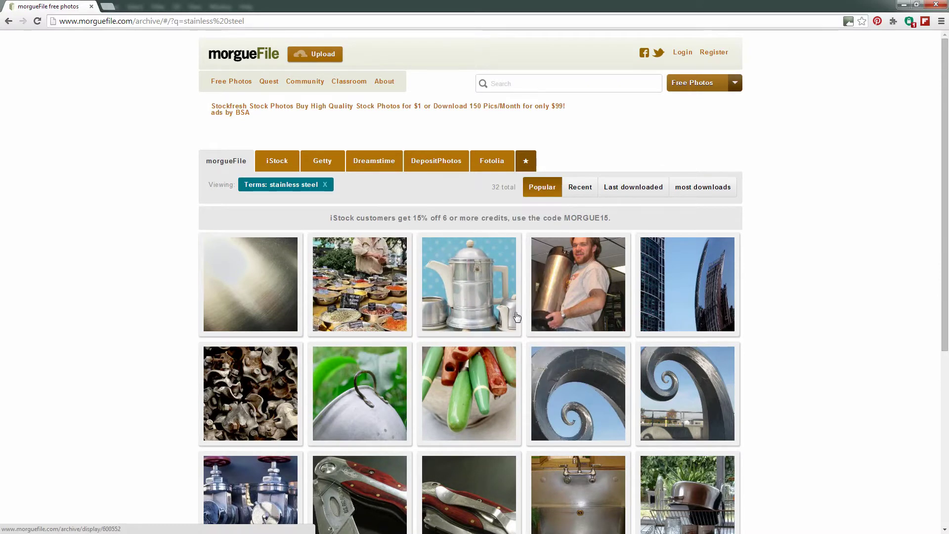
mouse_move(517, 317)
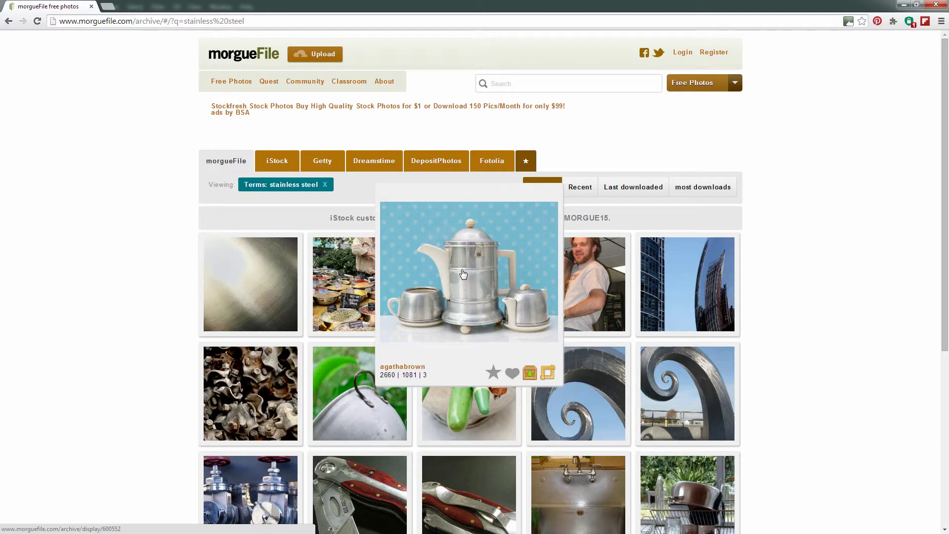
left_click(463, 274)
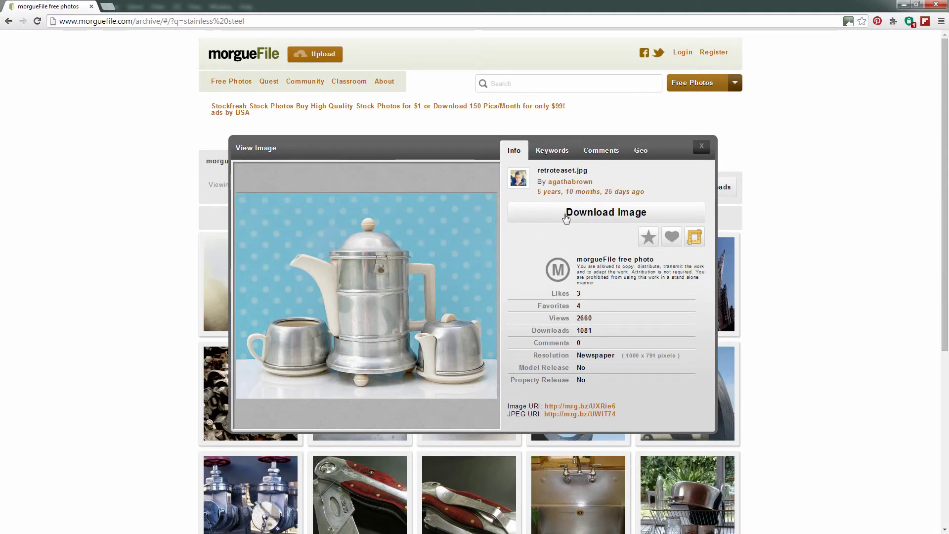
left_click(702, 146)
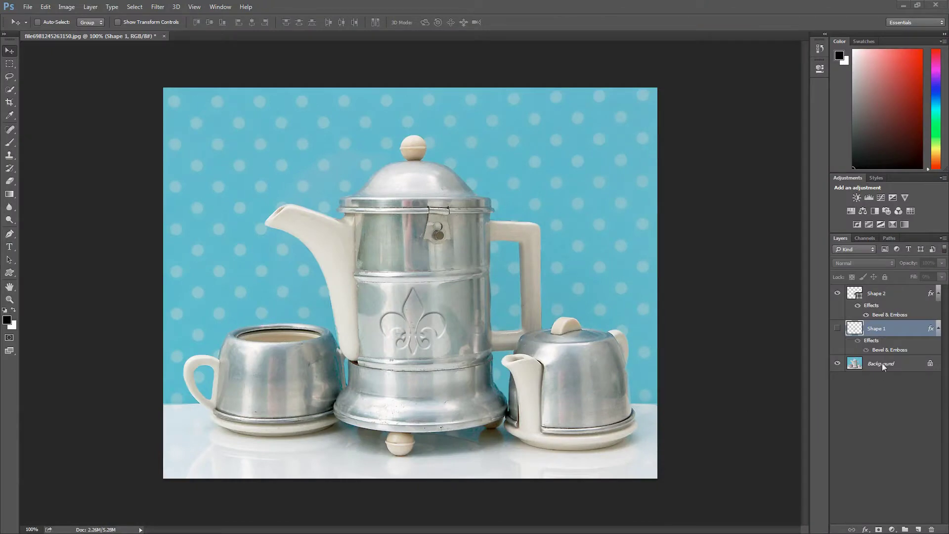
Step: Delete the Shape 1 and Shape 2 fleur-de-lis layers
left_click(903, 294)
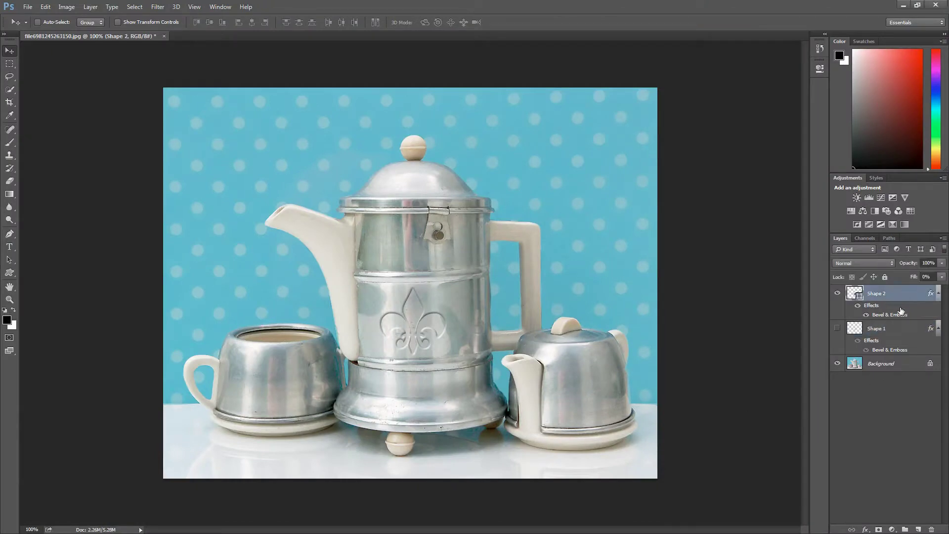
left_click(894, 329, "shift")
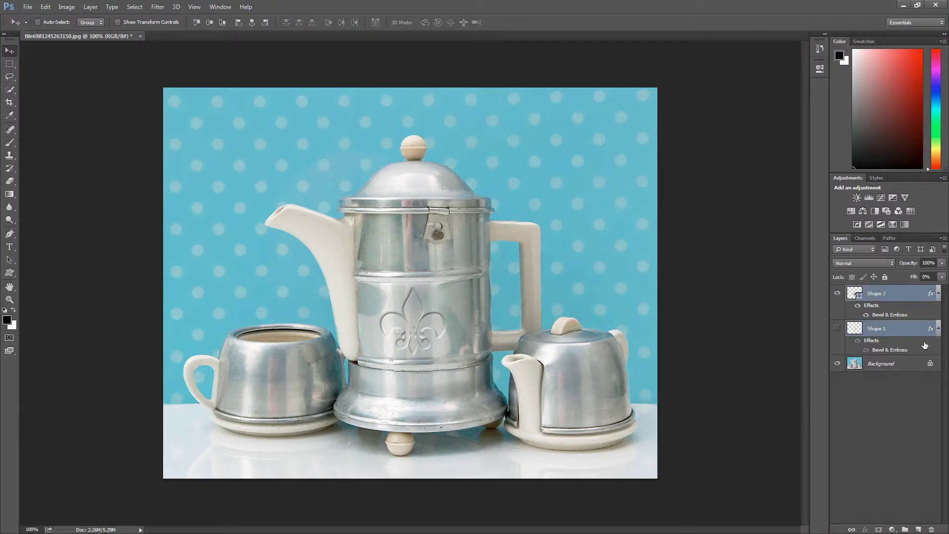
left_click_drag(911, 331, 929, 529)
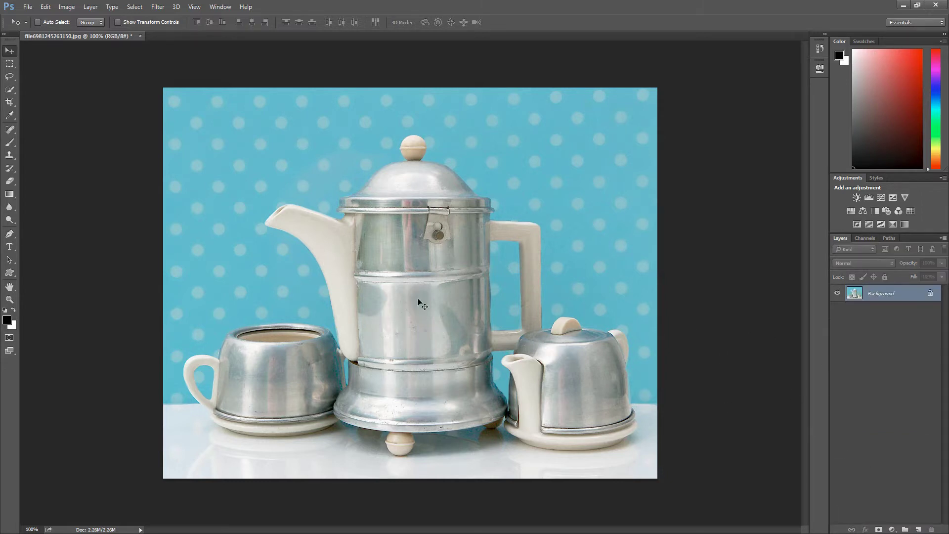
Step: Float the Tools panel in two columns and set the Custom Shape tool to Shape mode
left_click(4, 34)
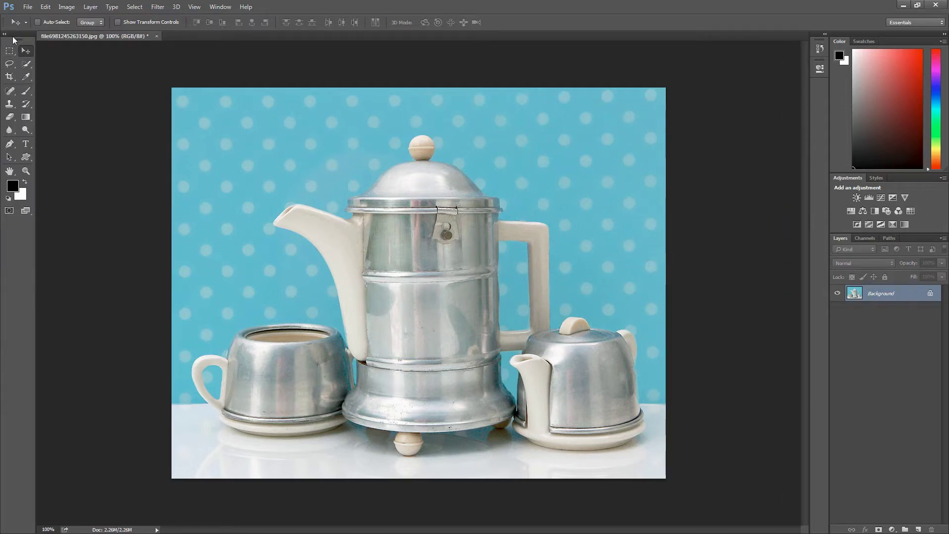
left_click_drag(14, 39, 33, 93)
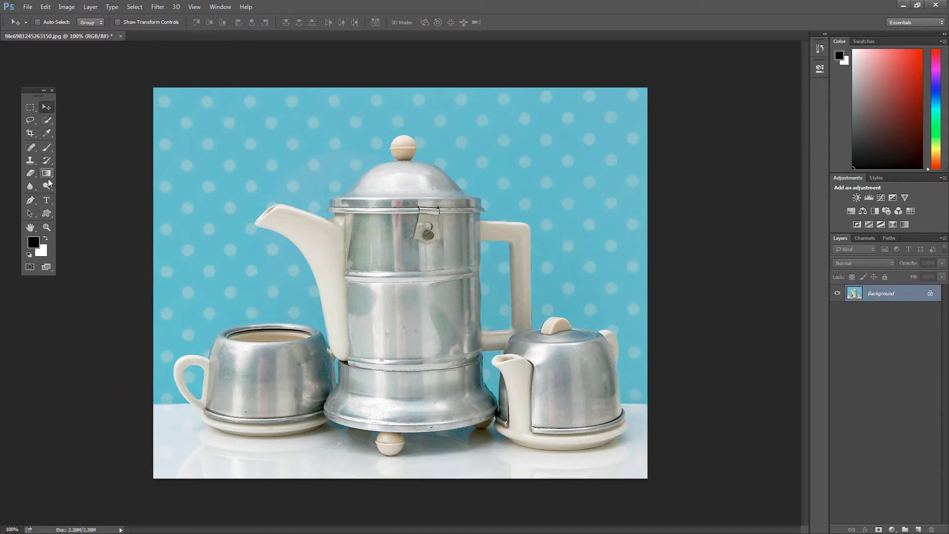
left_click(46, 214)
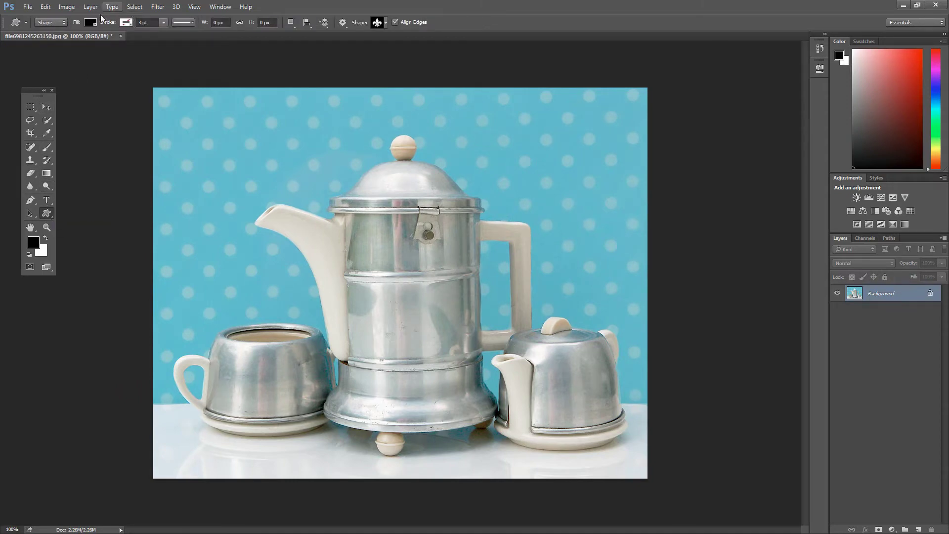
left_click(49, 23)
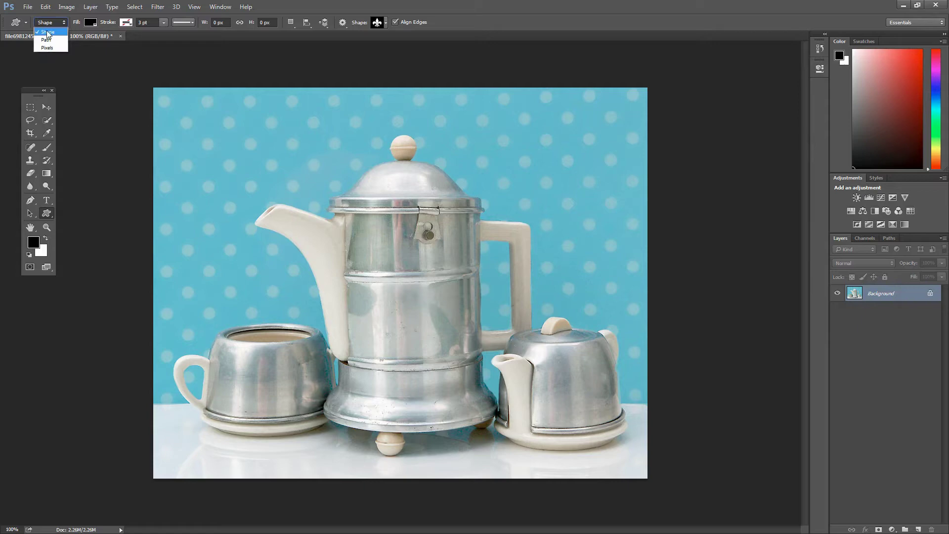
left_click(48, 33)
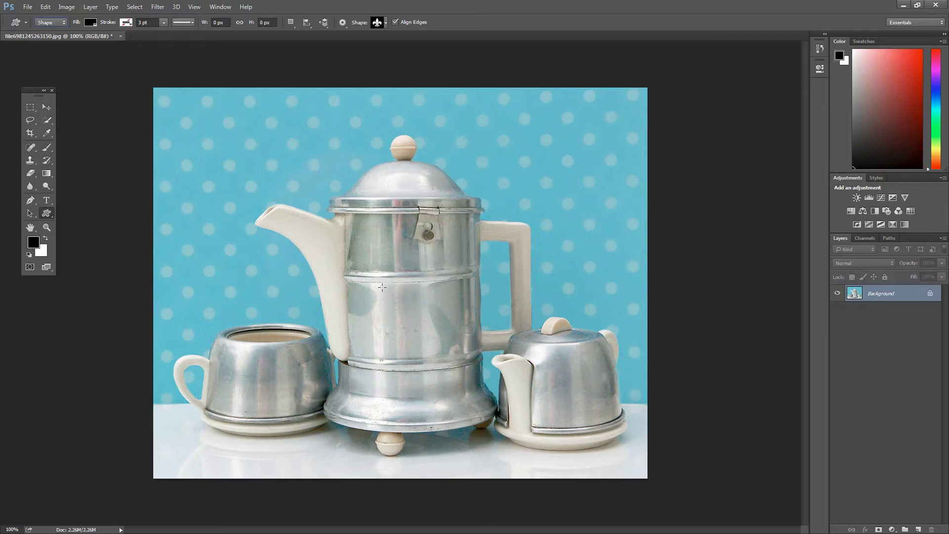
Step: Draw a fleur-de-lis as Shape 1 on the coffee pot's middle band, with layer fill 0%
left_click_drag(382, 287, 447, 352)
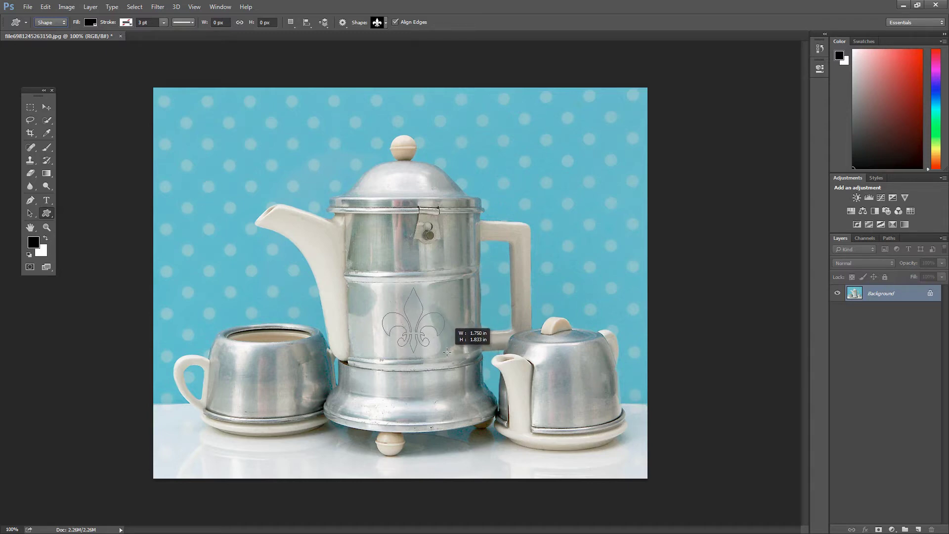
left_click_drag(447, 352, 438, 354)
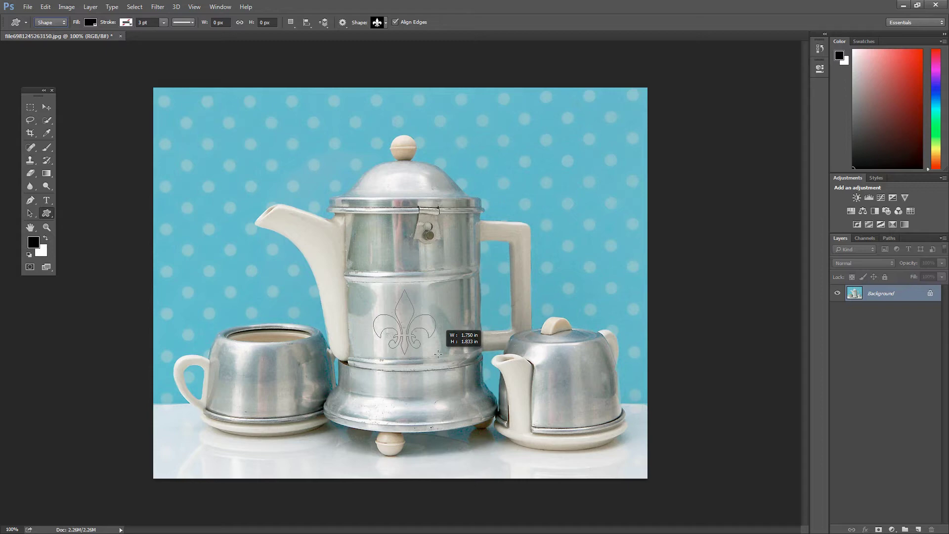
left_click_drag(438, 354, 438, 354)
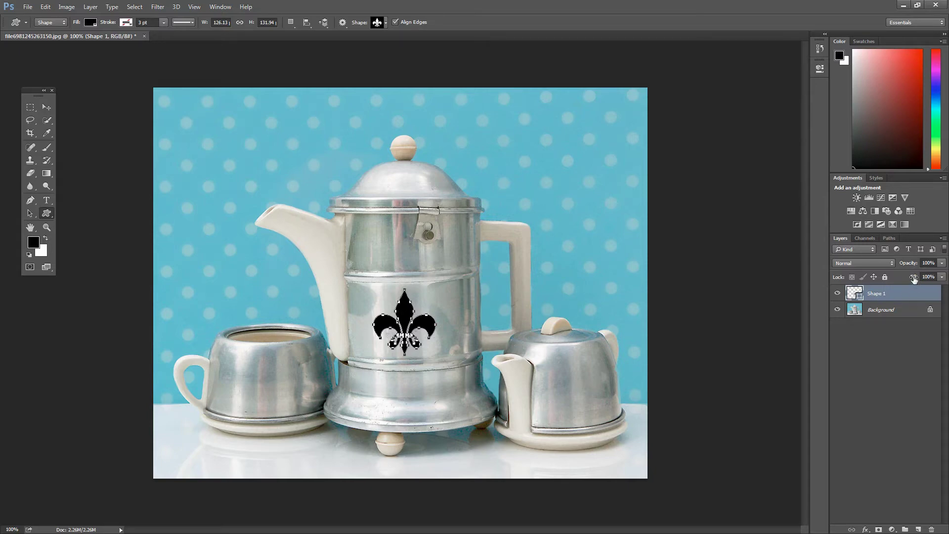
left_click_drag(914, 279, 859, 281)
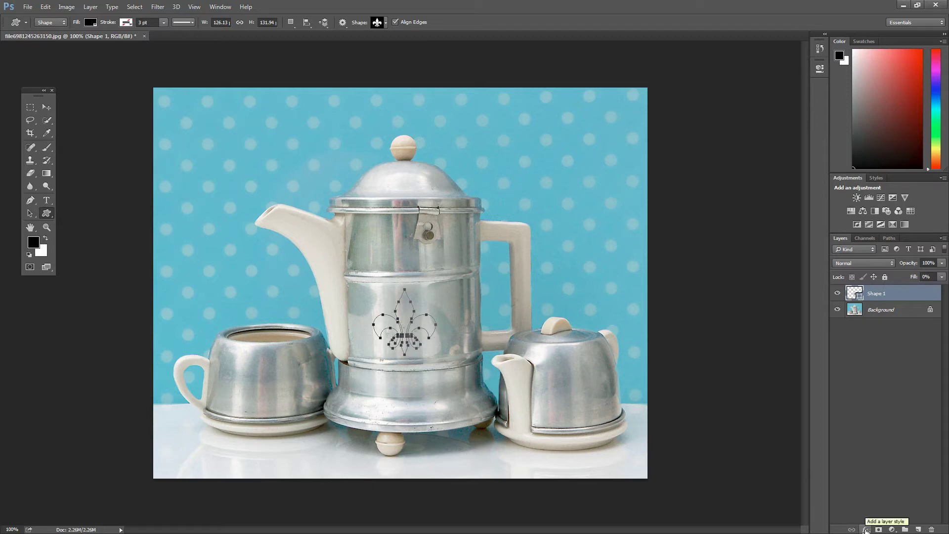
Step: Add an Inner Bevel & Emboss to Shape 1 at angle -45°, altitude 69, with reduced depth
left_click(865, 530)
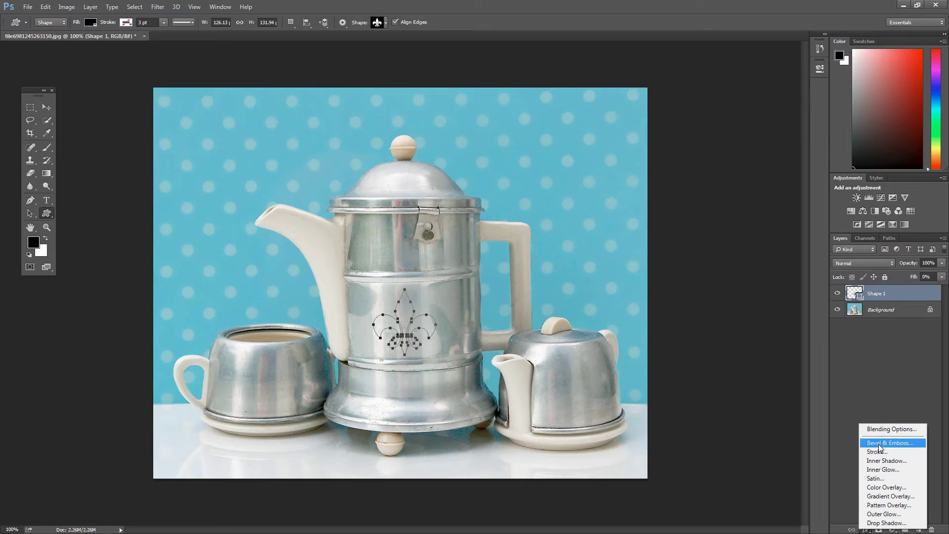
left_click(879, 447)
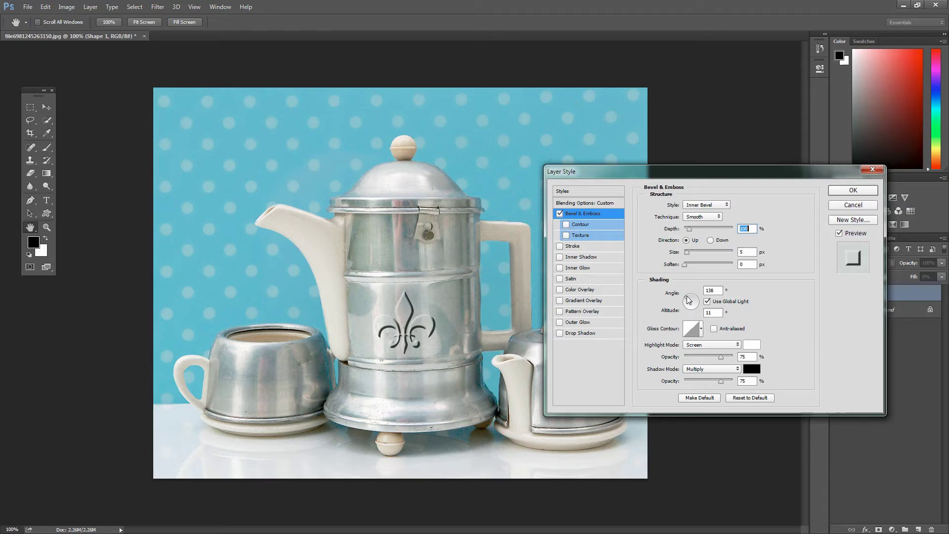
left_click_drag(686, 300, 697, 312)
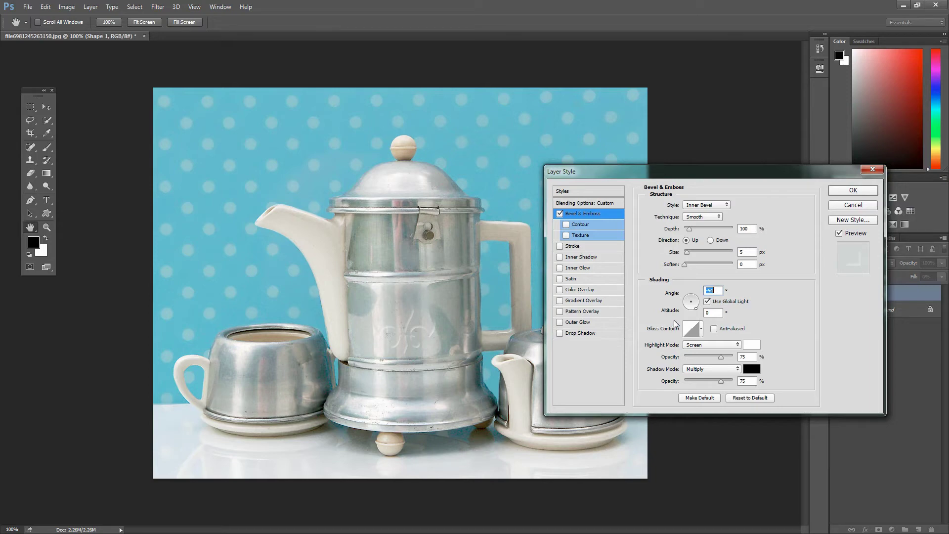
left_click_drag(697, 311, 697, 308)
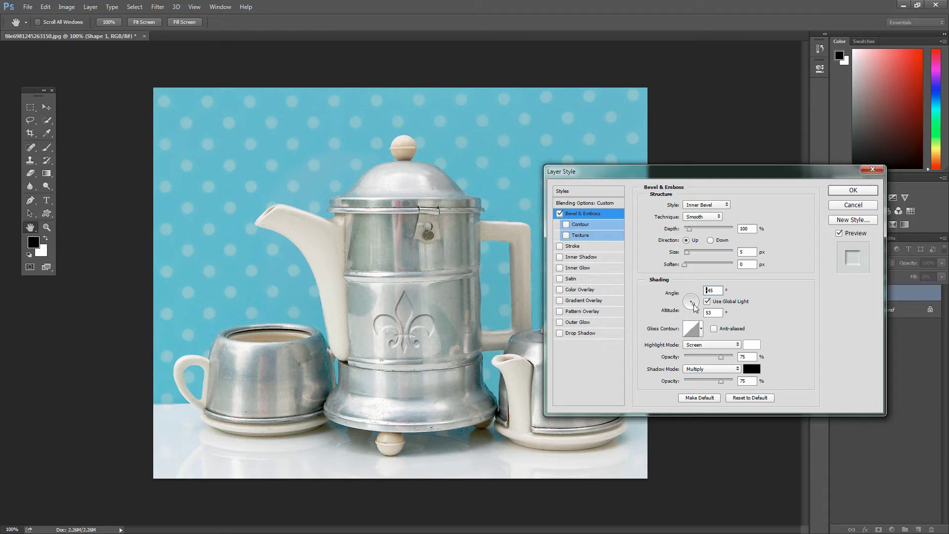
left_click(695, 308)
left_click_drag(694, 307, 694, 308)
left_click(695, 307)
left_click(694, 307)
left_click_drag(689, 229, 688, 229)
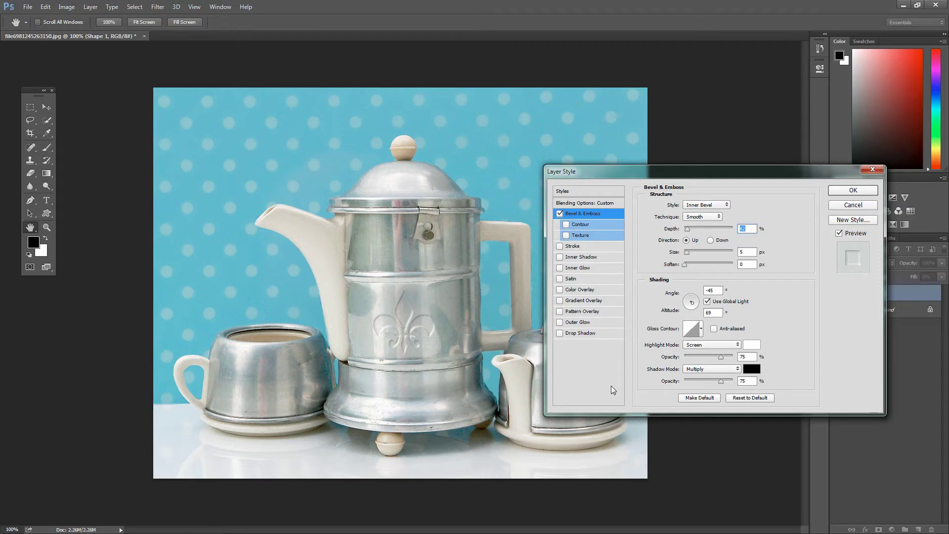
left_click(848, 193)
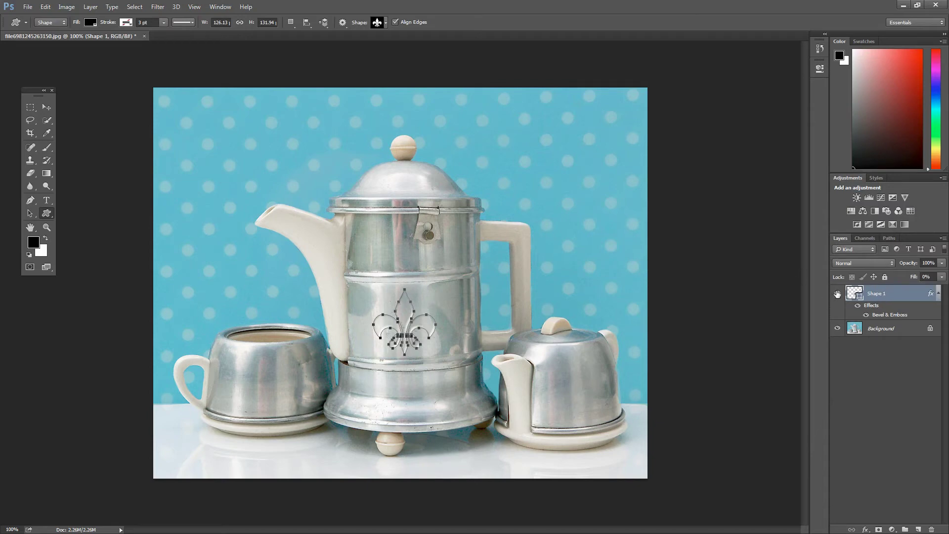
Step: Hide Shape 1 and draw a second fleur-de-lis on the sugar-pot lid
left_click(837, 294)
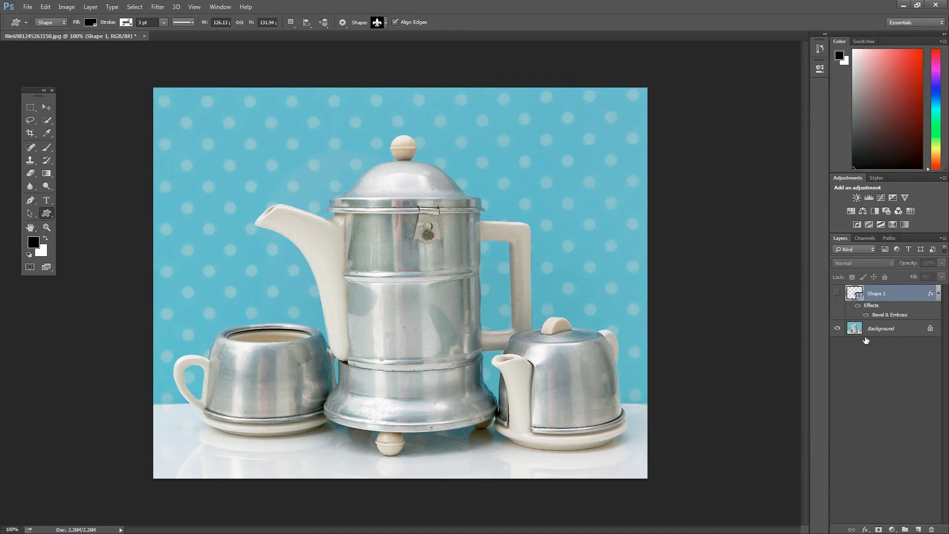
left_click(919, 529)
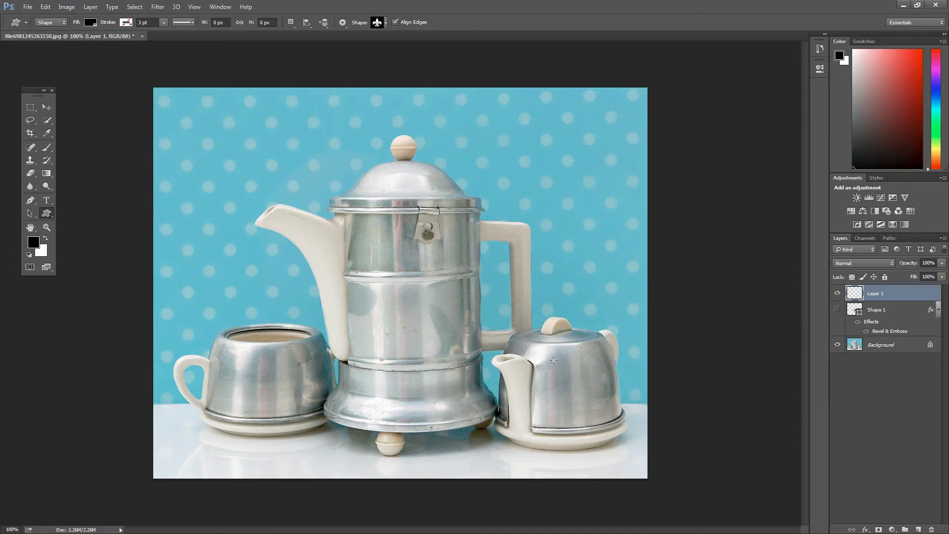
mouse_move(552, 357)
left_mouse_down()
mouse_move(615, 415)
mouse_move(604, 417)
left_mouse_up()
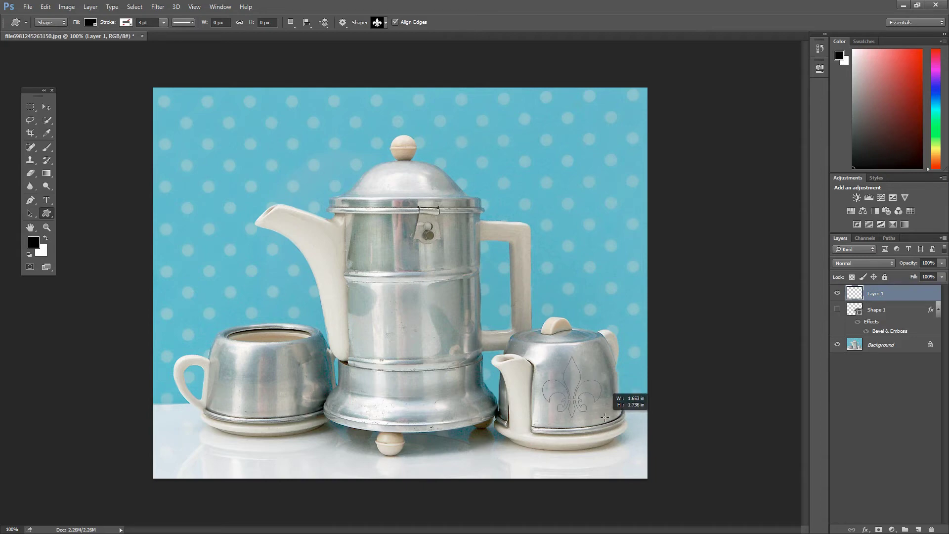
left_click_drag(604, 417, 604, 417)
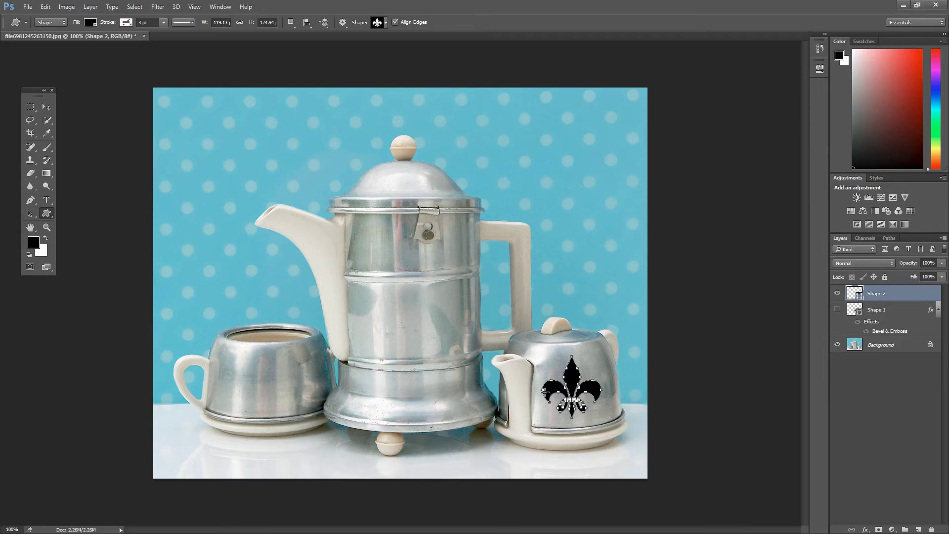
Step: Give the new fleur-de-lis no fill, a black stroke, and layer fill 0%
left_click(93, 23)
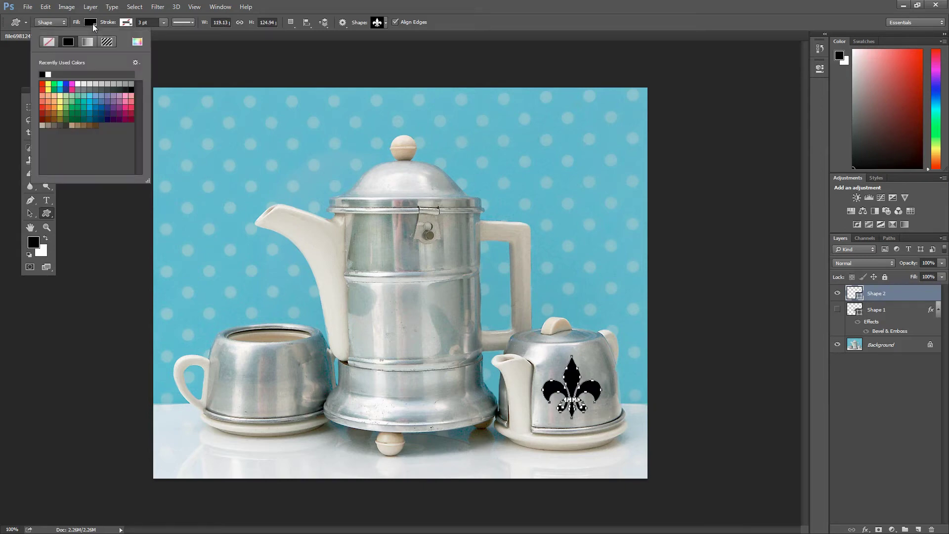
left_click(49, 42)
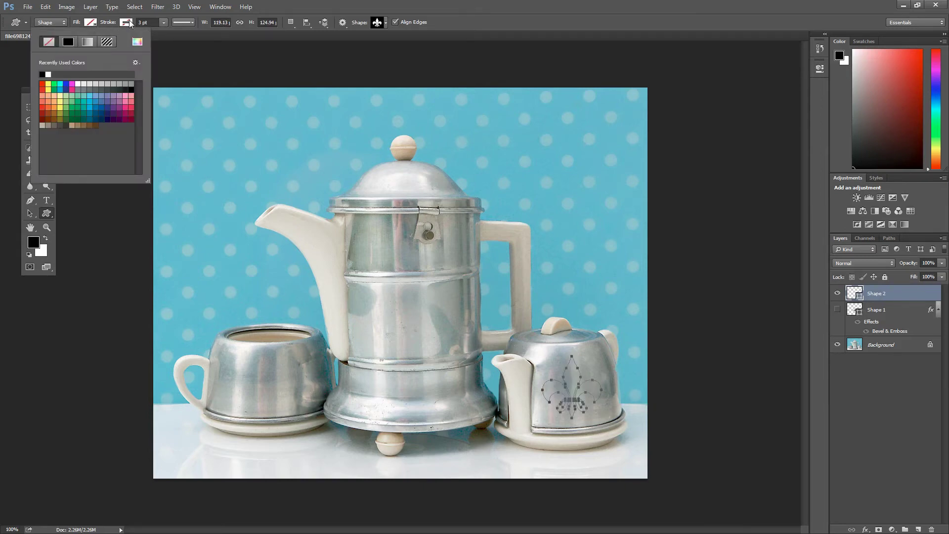
left_click(131, 22)
left_click(104, 43)
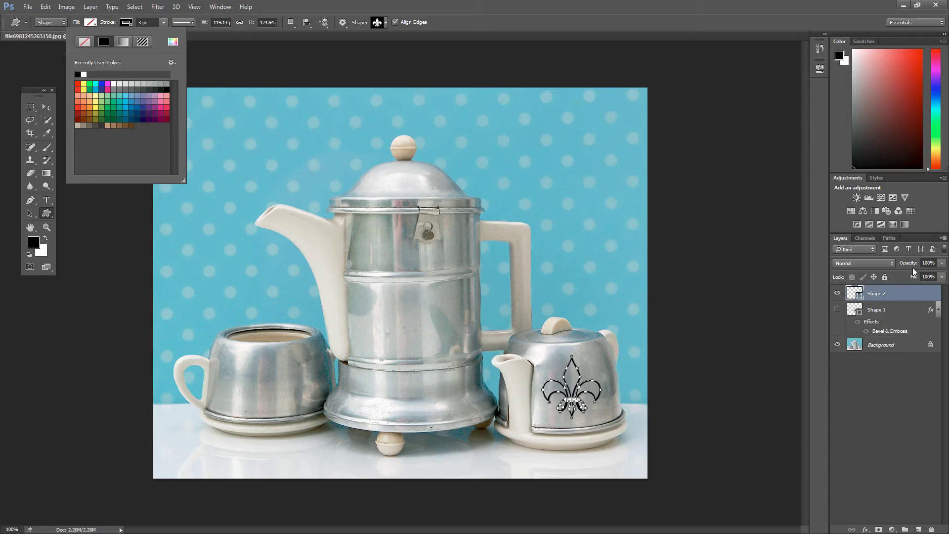
left_click_drag(913, 275, 832, 284)
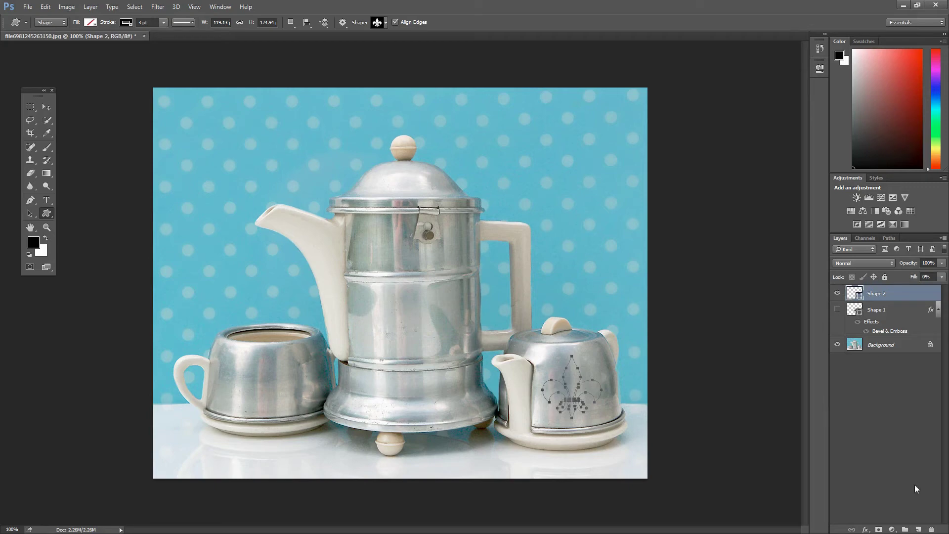
Step: Add Bevel & Emboss to Shape 2, trying Outer Bevel before returning to Inner Bevel
left_click(866, 528)
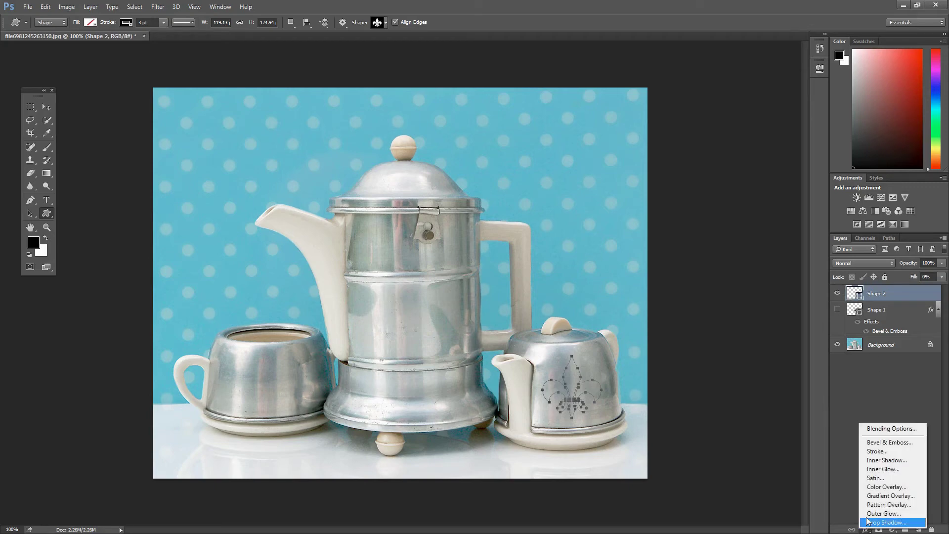
left_click(884, 443)
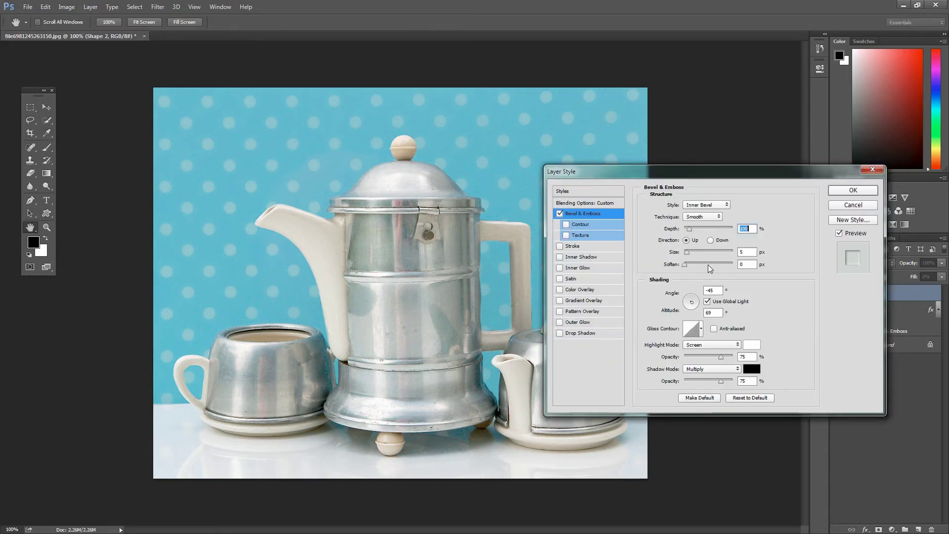
left_click_drag(680, 175, 216, 241)
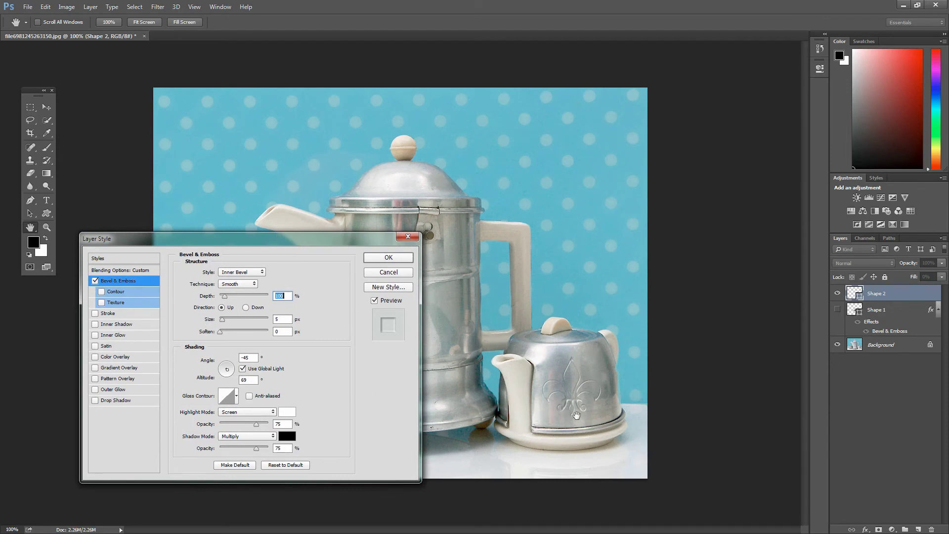
left_click(244, 275)
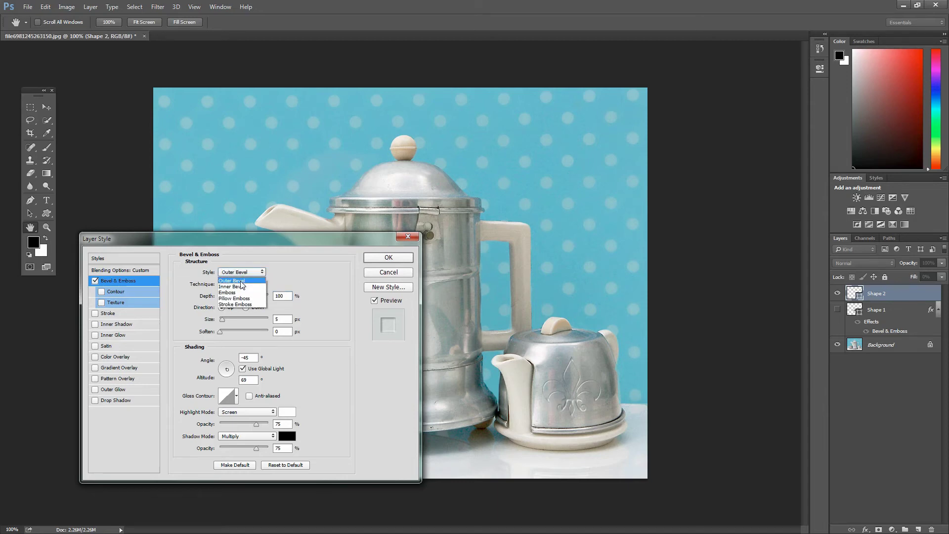
left_click(241, 281)
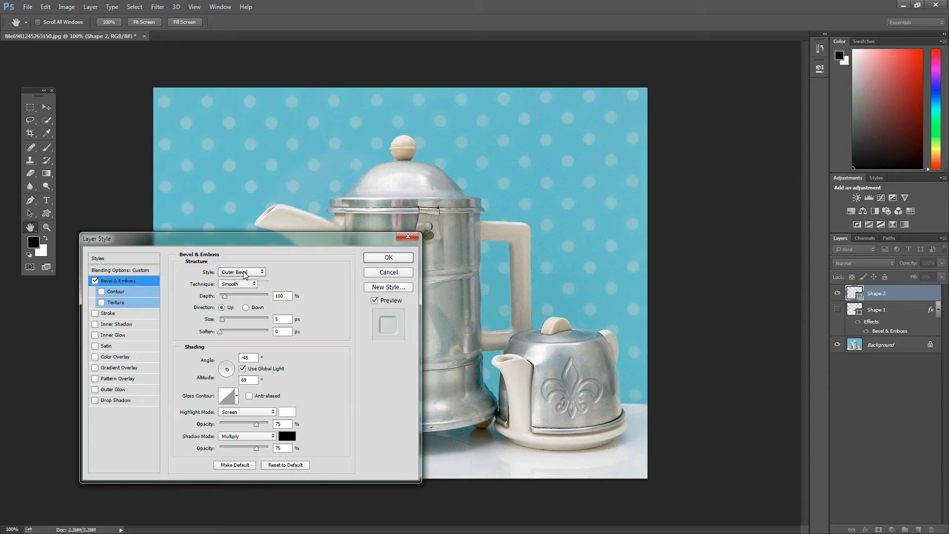
left_click(244, 273)
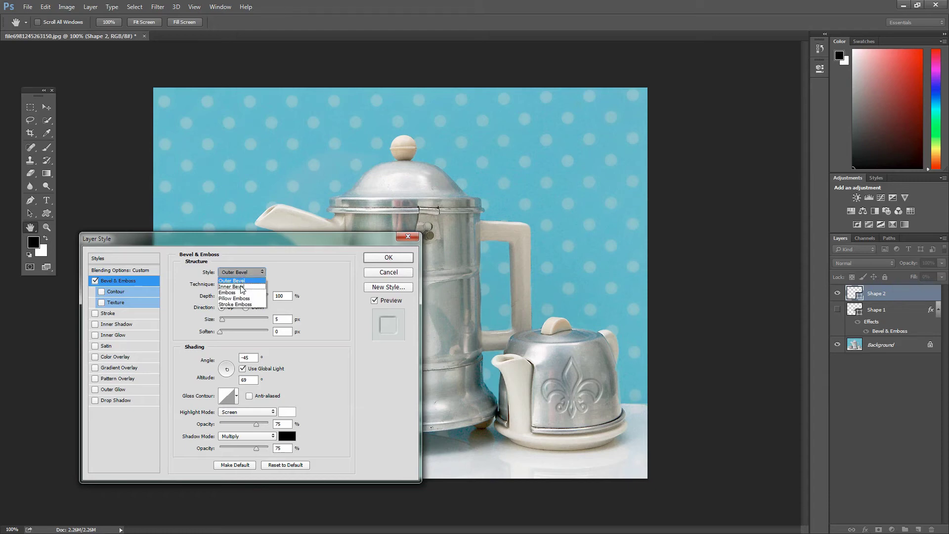
left_click(242, 289)
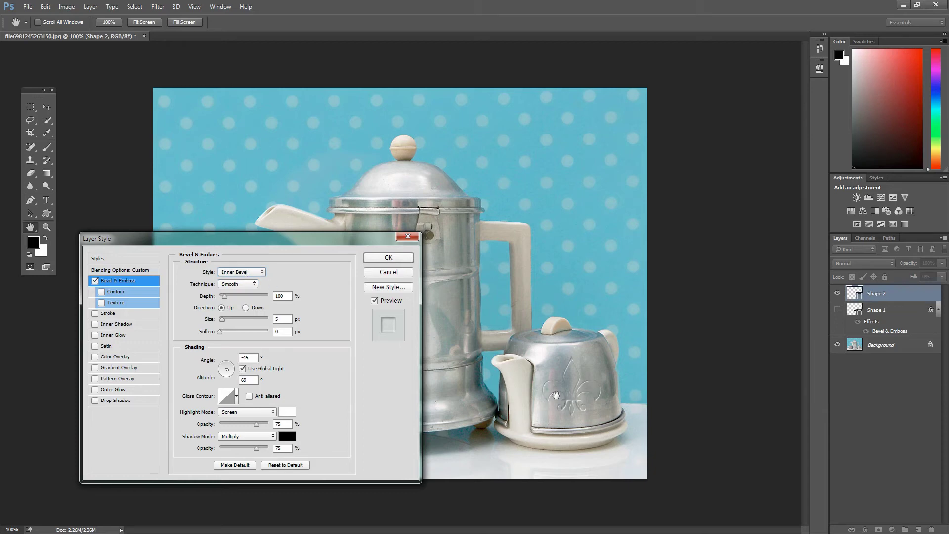
Step: Try Pillow and Stroke Emboss, then settle on Emboss at 42% depth
left_click(241, 275)
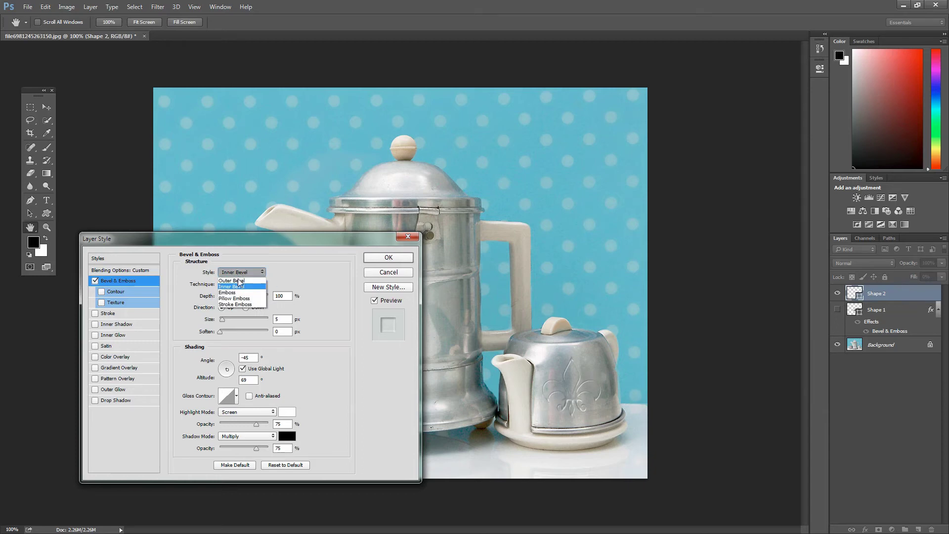
left_click(237, 292)
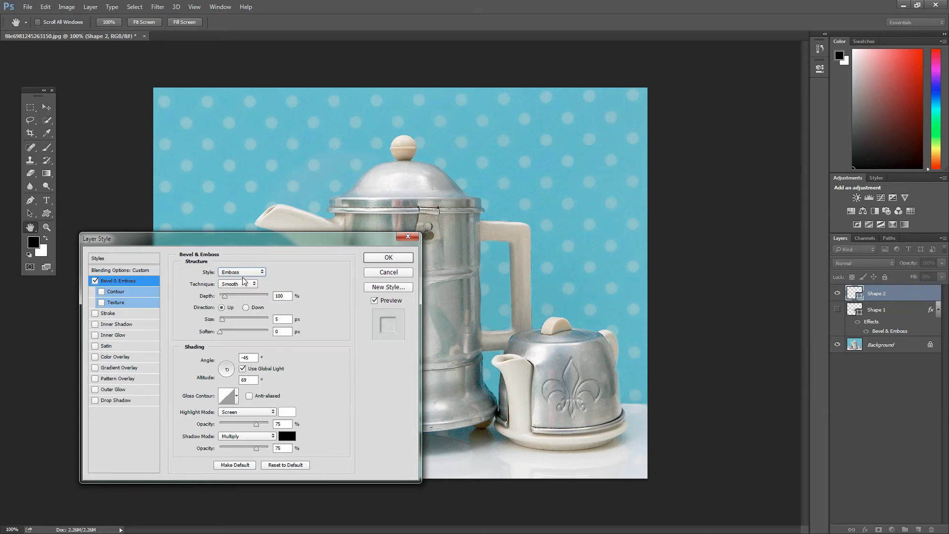
left_click(245, 272)
left_click(240, 298)
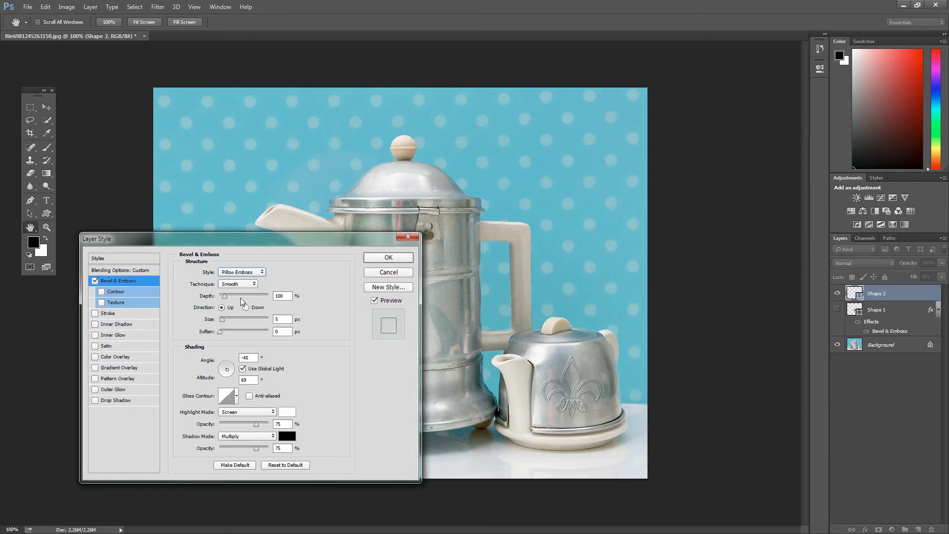
left_click(244, 275)
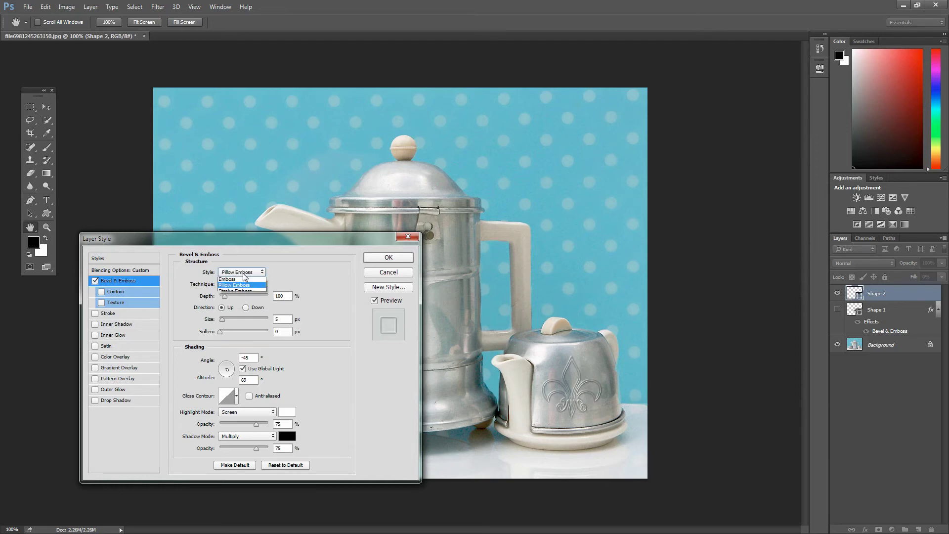
left_click(242, 304)
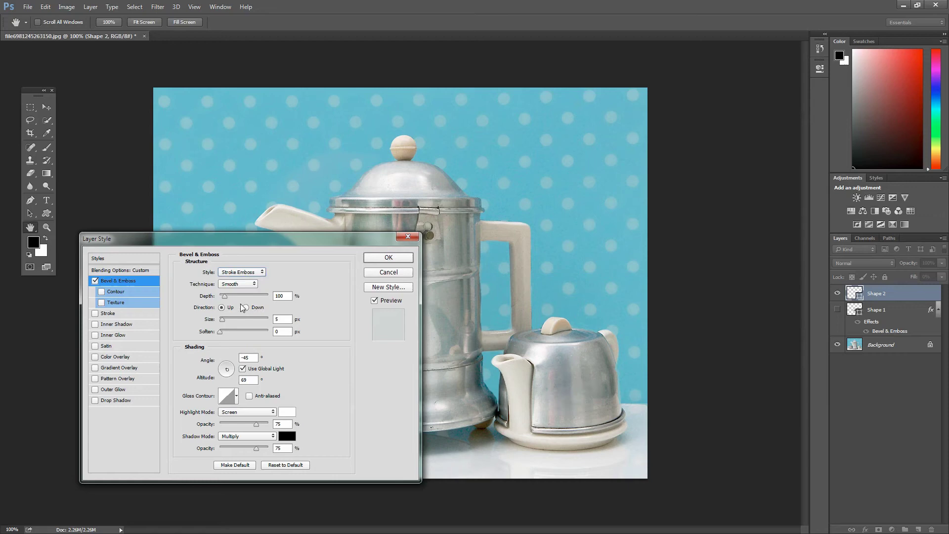
left_click(237, 273)
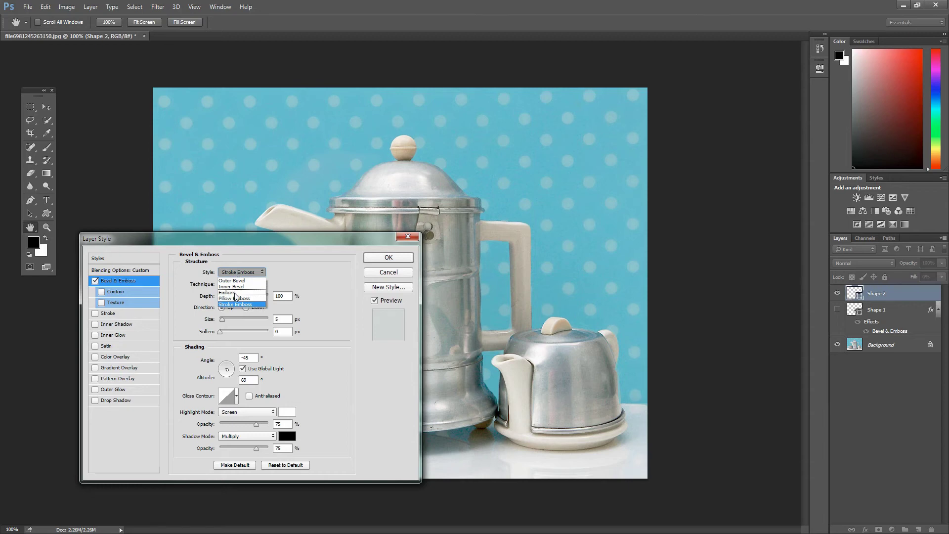
left_click(236, 294)
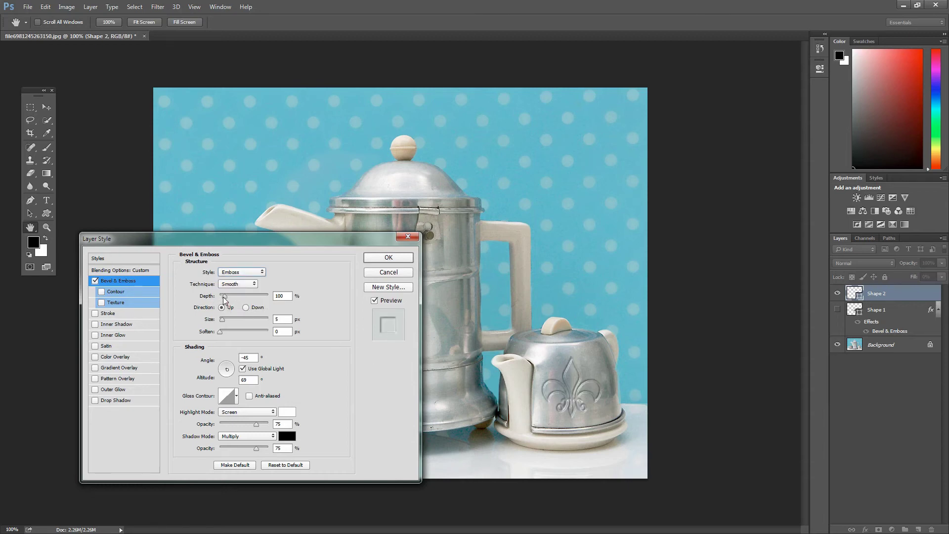
left_click_drag(223, 297, 223, 298)
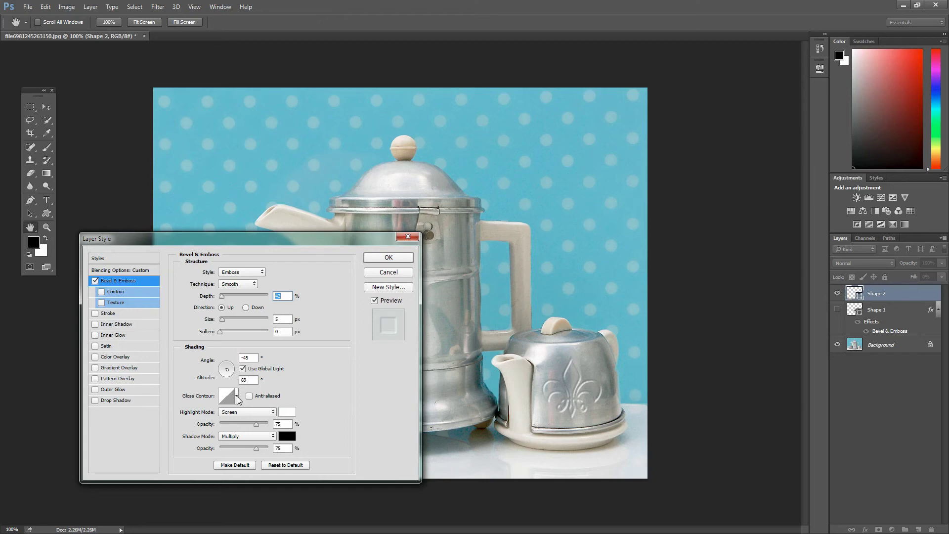
left_click(389, 258)
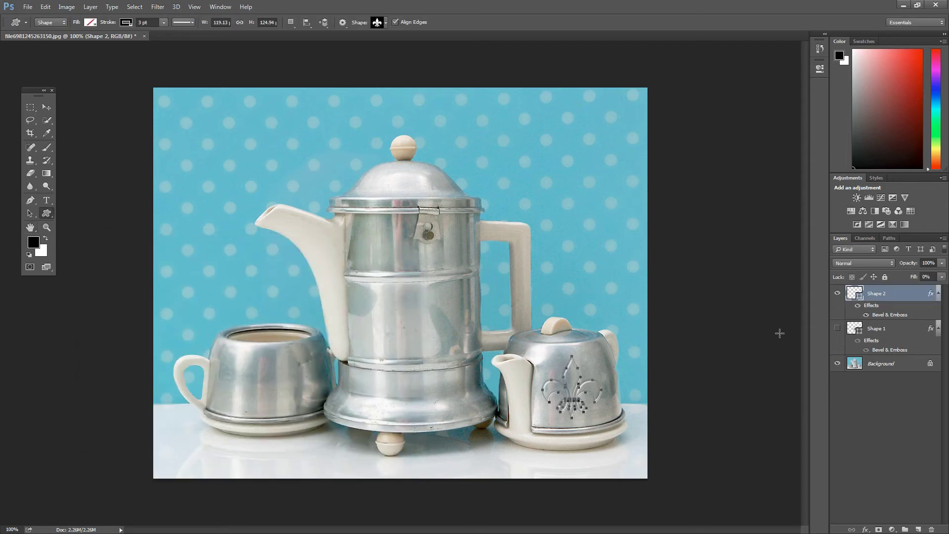
Step: Show Shape 1's embossed fleur-de-lis again and rasterize the Shape 2 layer
left_click(837, 329)
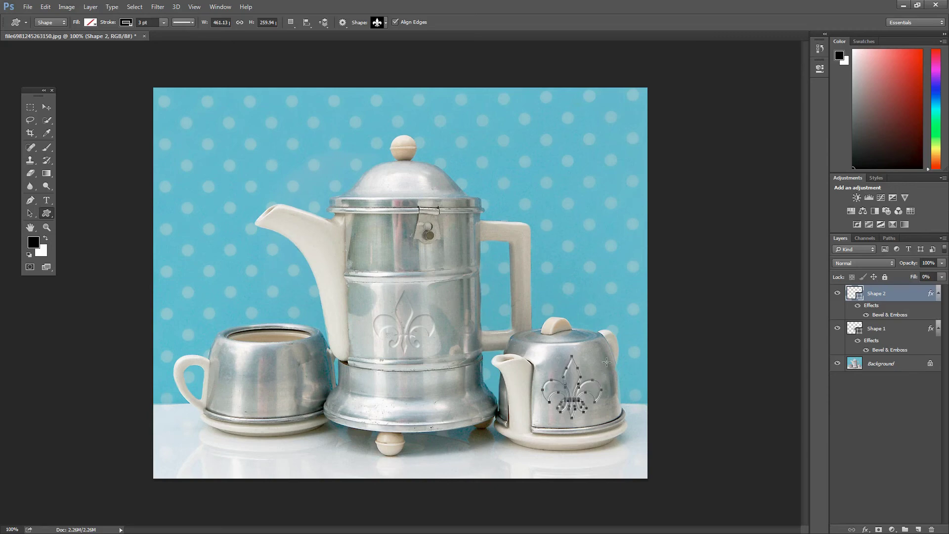
right_click(893, 297)
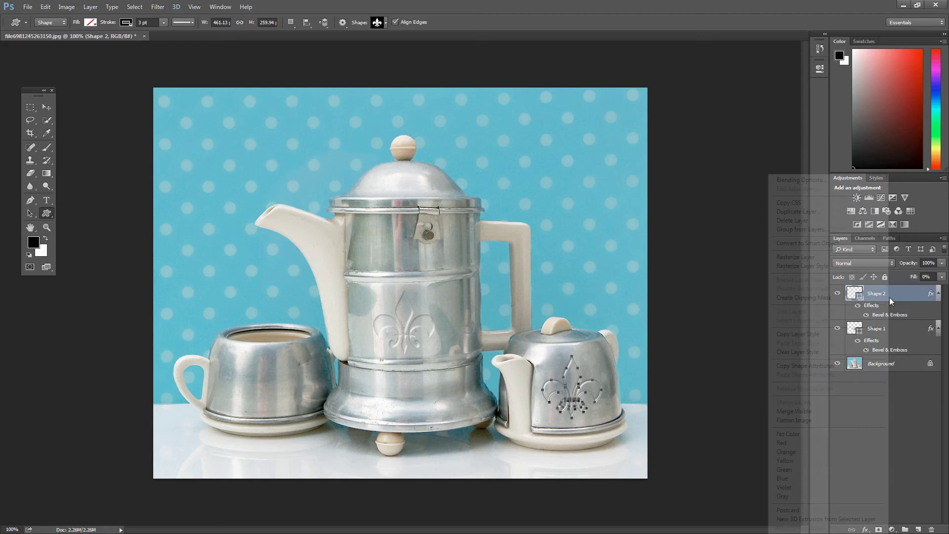
left_click(806, 258)
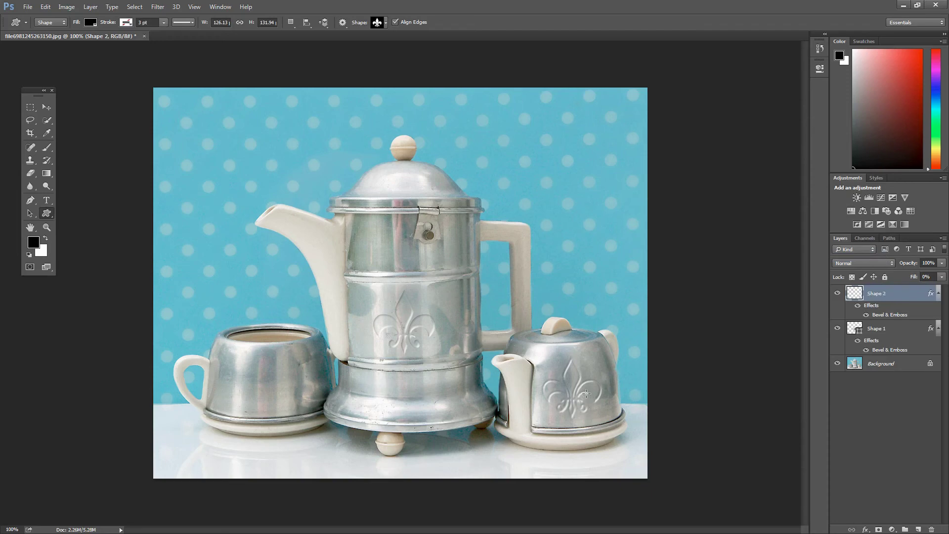
left_click(46, 106)
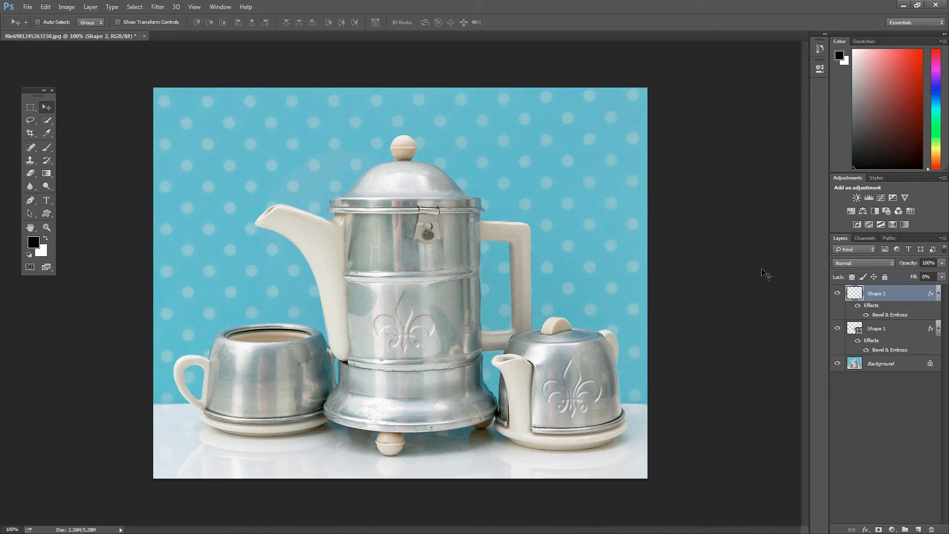
Step: Load Shape 2's pixels as a selection and start an Edit > Transform > Warp on it
left_click(850, 295, "ctrl")
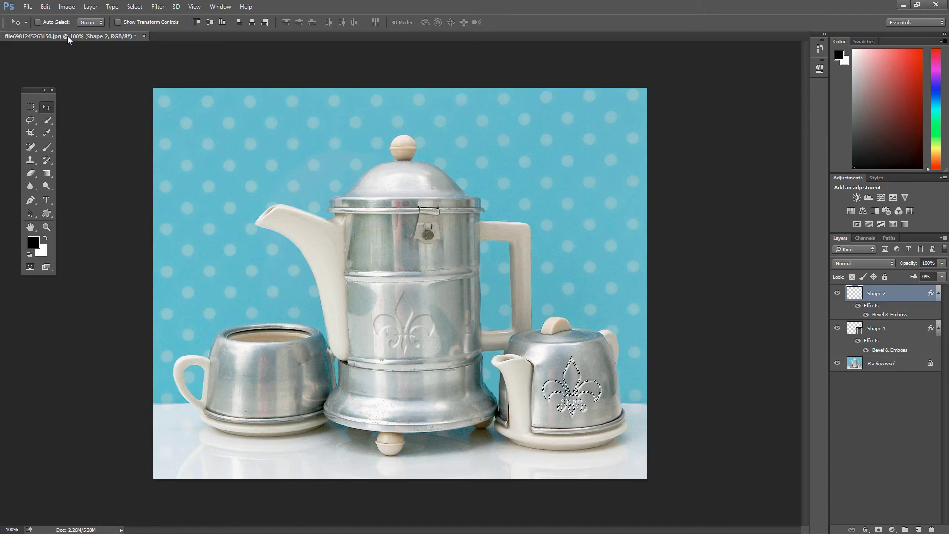
left_click(45, 6)
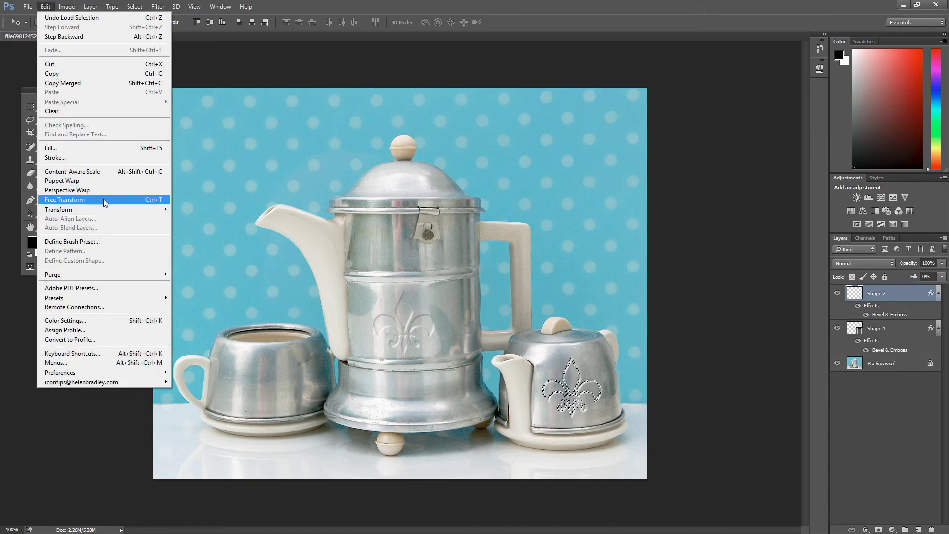
mouse_move(104, 205)
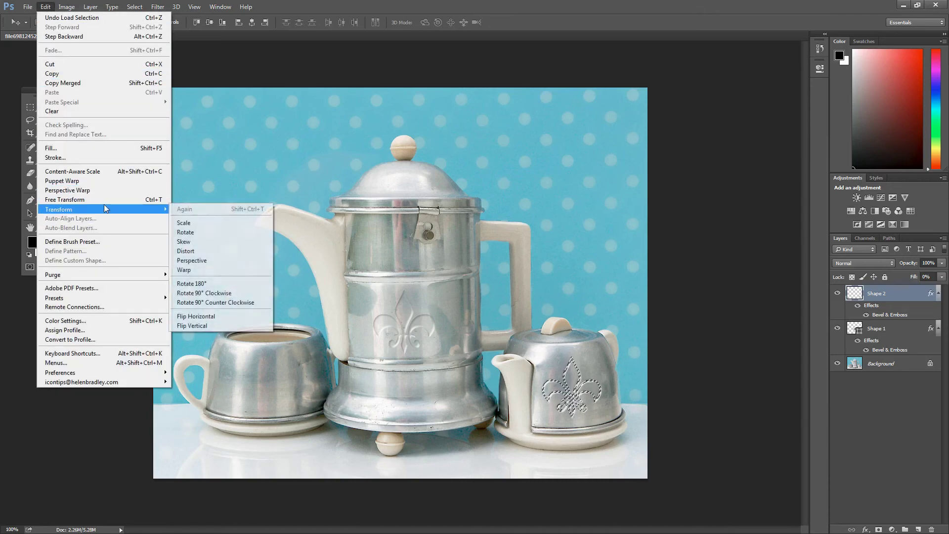
left_click(200, 271)
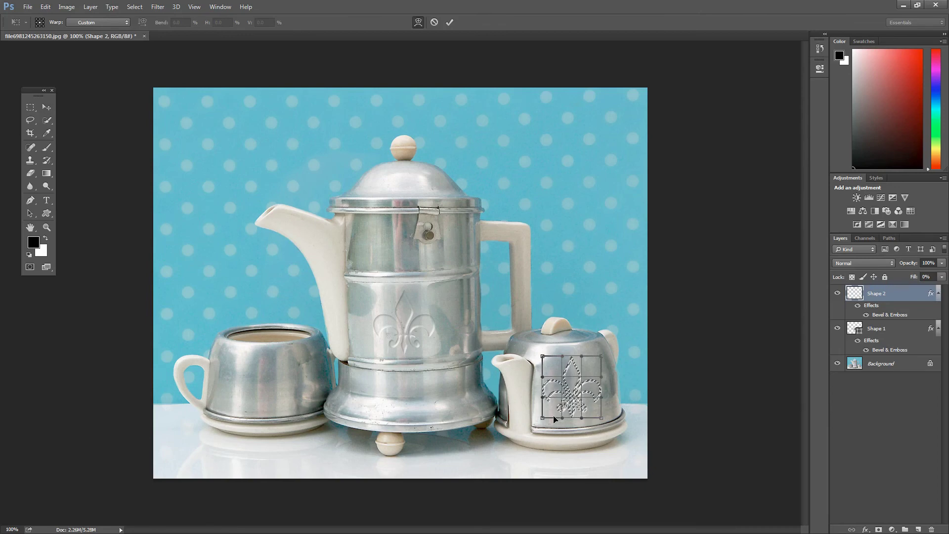
Step: Drag the warp corners to curve the fleur-de-lis around the small teapot's lid, then commit
left_click_drag(601, 417, 611, 392)
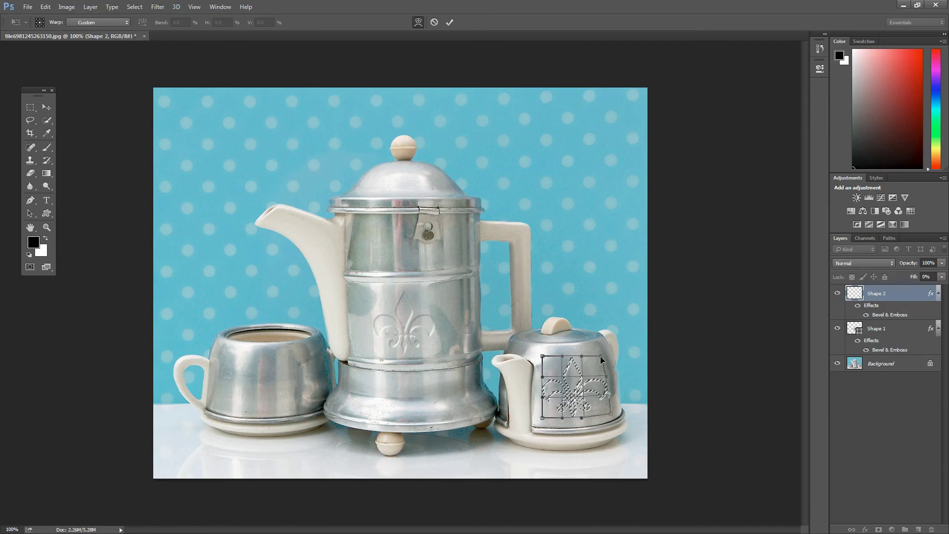
left_click_drag(582, 356, 556, 420)
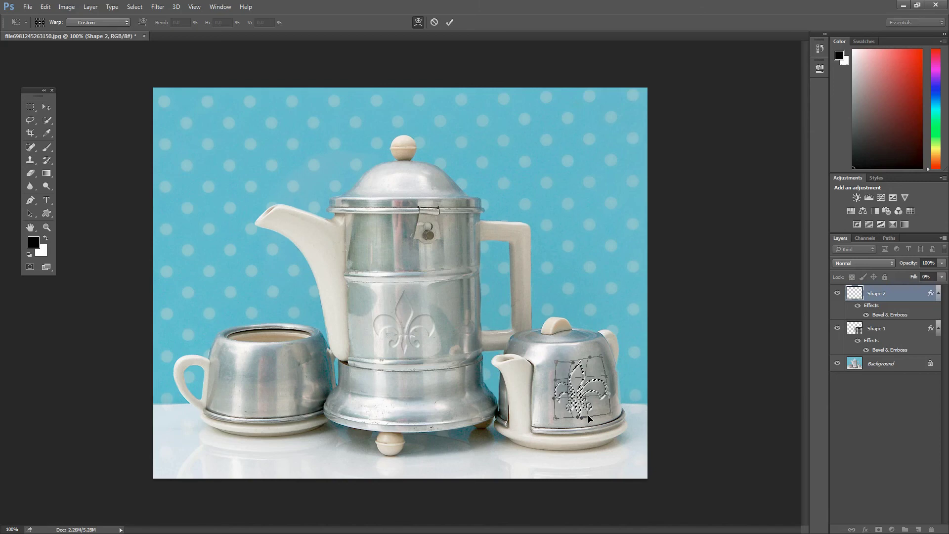
left_click_drag(588, 418, 555, 359)
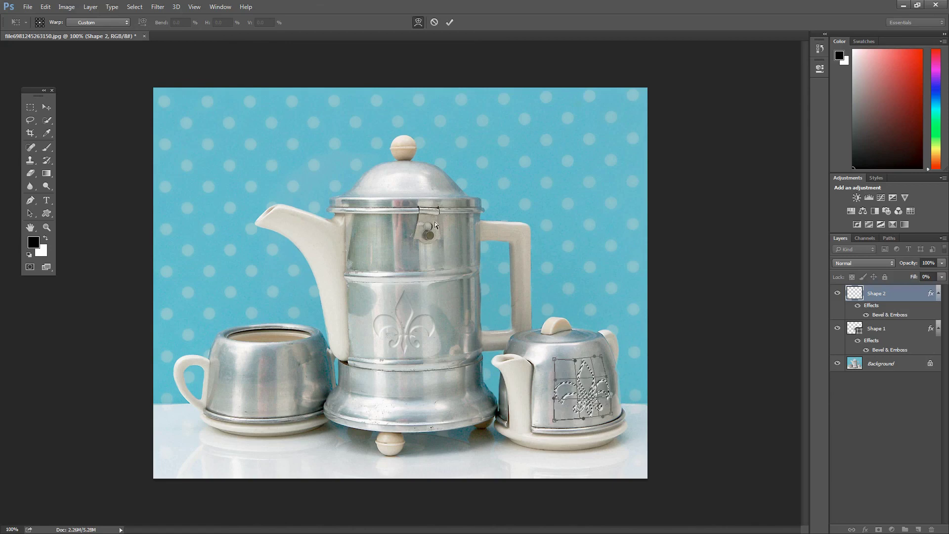
left_click(448, 23)
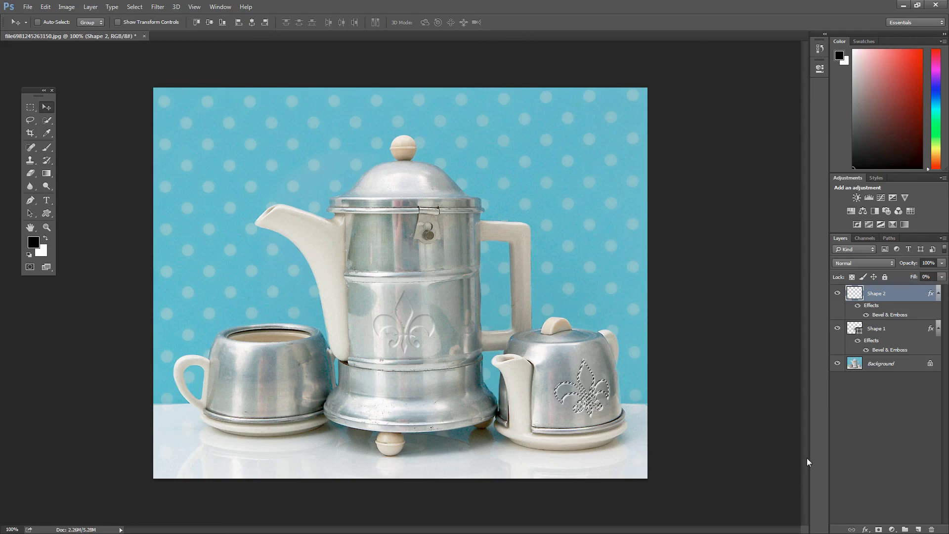
Step: Deselect with Ctrl+D, leaving the warped fleur-de-lis embossed on the small teapot
key("ctrl+d")
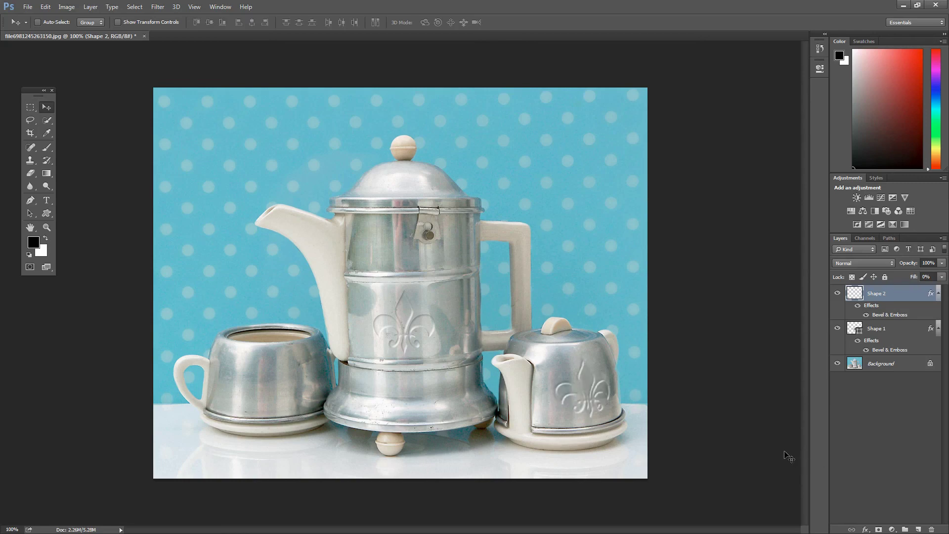